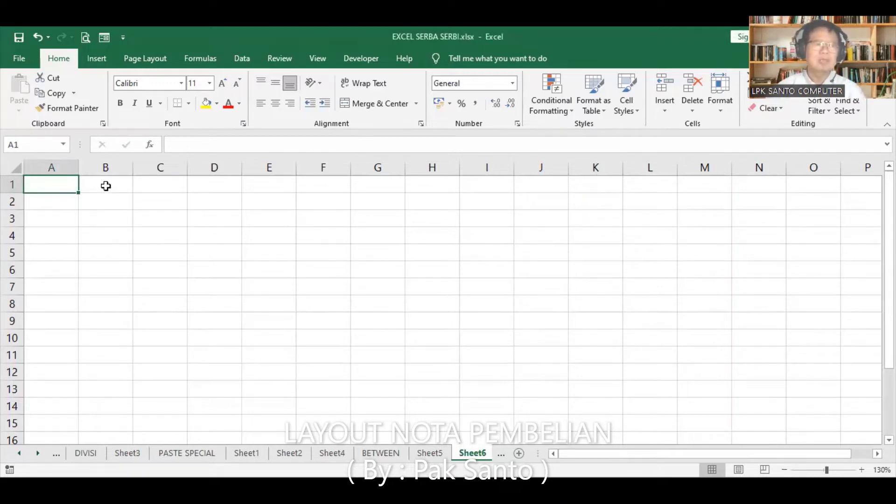
Step: Enter the store name "Mini Market Maju Bersma" in B1 and begin the street address in B2 with "Jl."
left_click(105, 186)
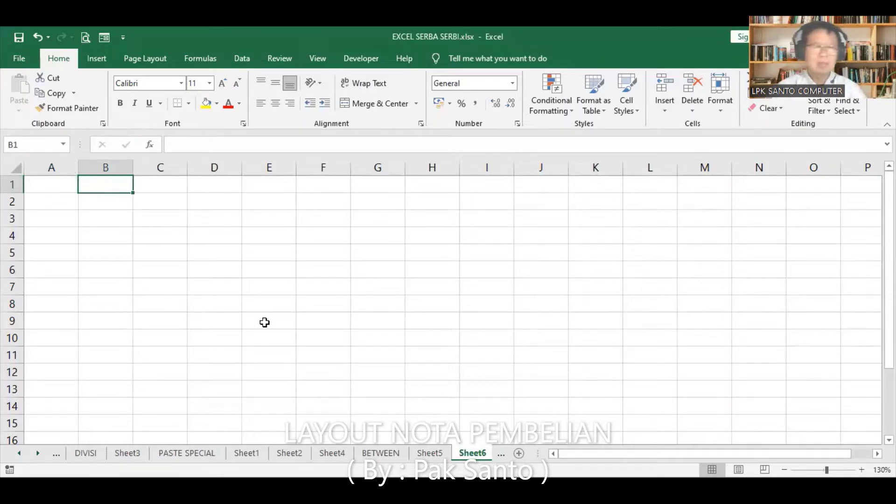
type("Mini")
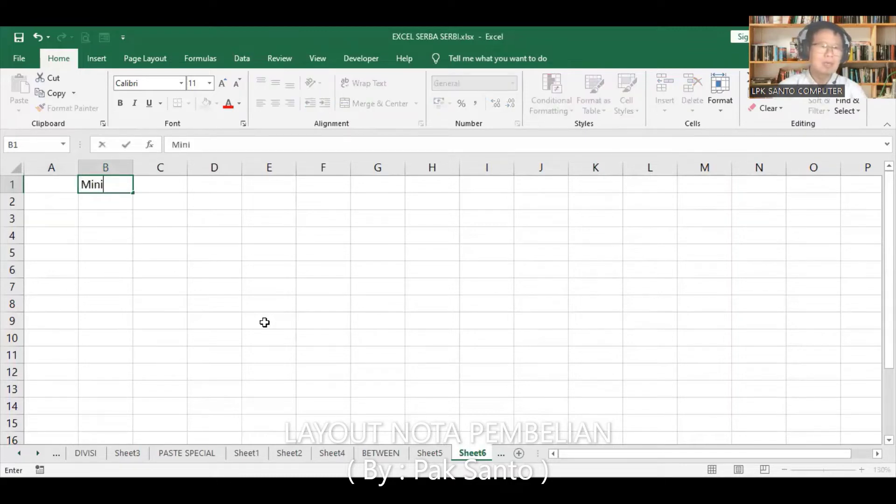
type(" Mark")
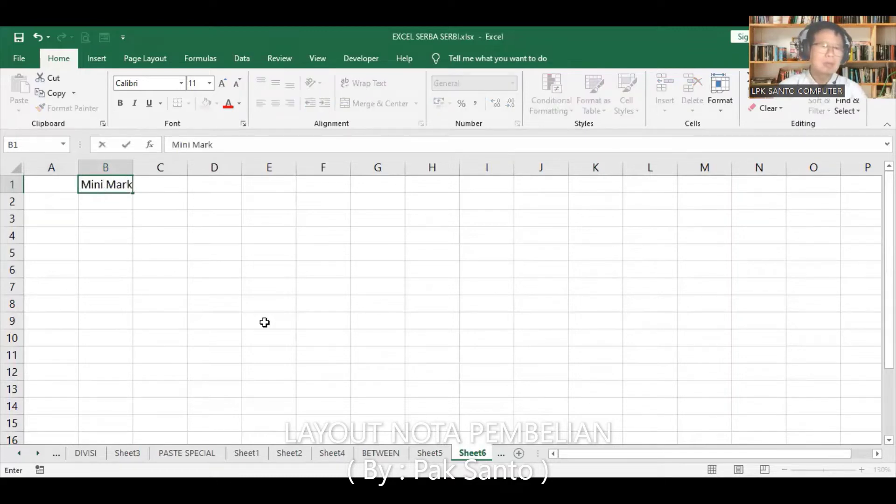
type("et Maju")
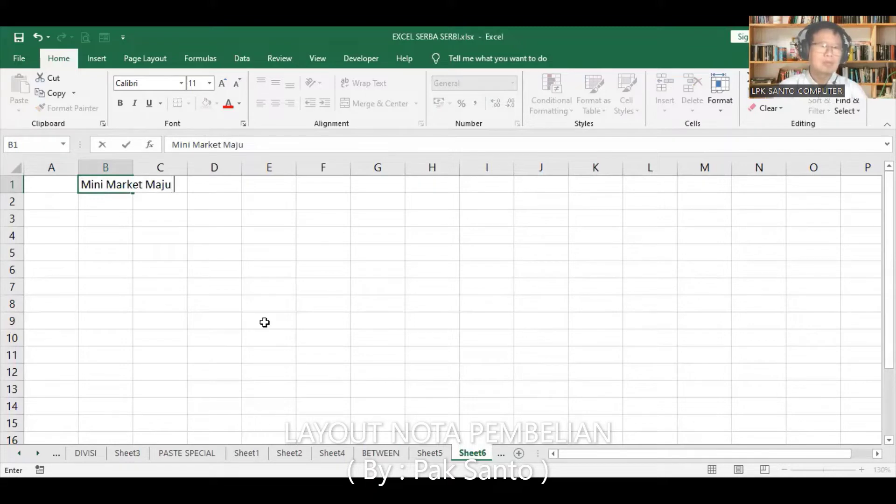
type(" Bersma")
key("Return")
type("Jl")
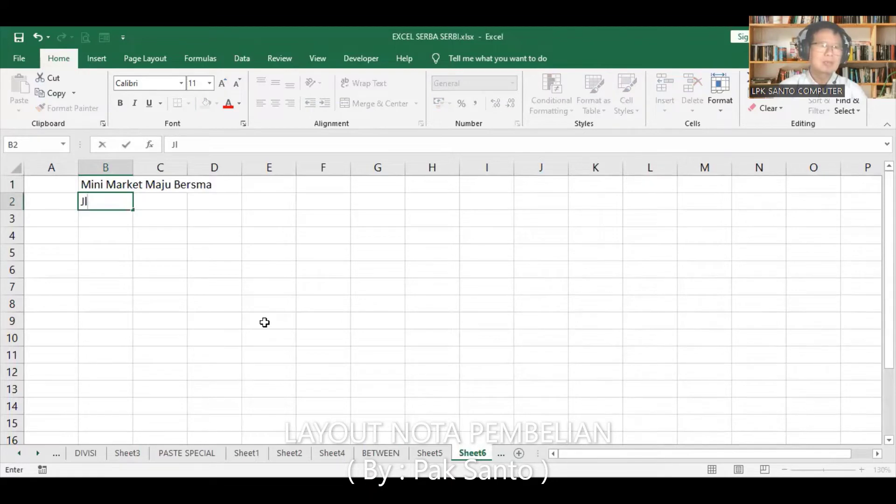
type(".")
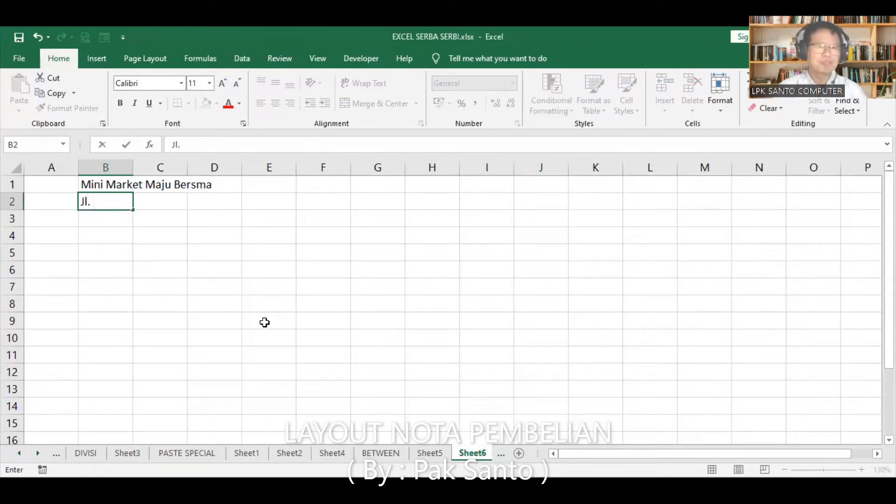
type(" Yan")
key("BackSpace")
key("BackSpace")
key("BackSpace")
key("BackSpace")
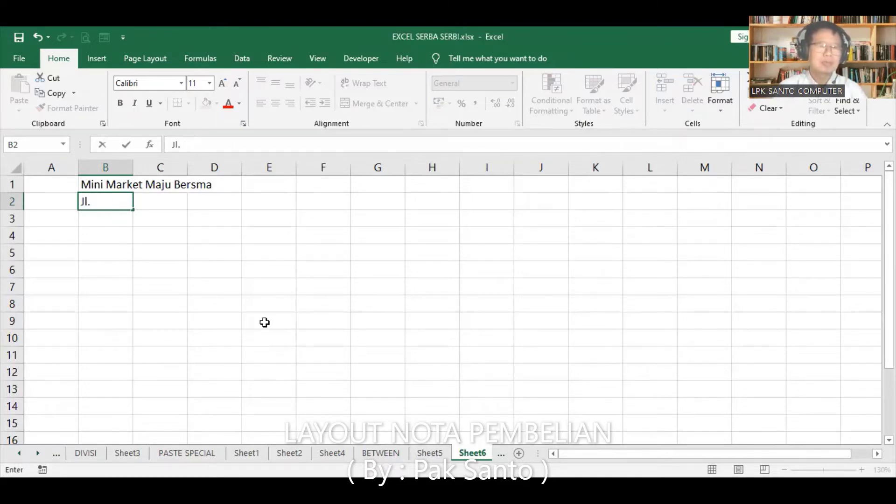
type("Yang sela")
key("BackSpace")
key("BackSpace")
key("BackSpace")
key("BackSpace")
key("BackSpace")
key("BackSpace")
key("BackSpace")
key("BackSpace")
key("BackSpace")
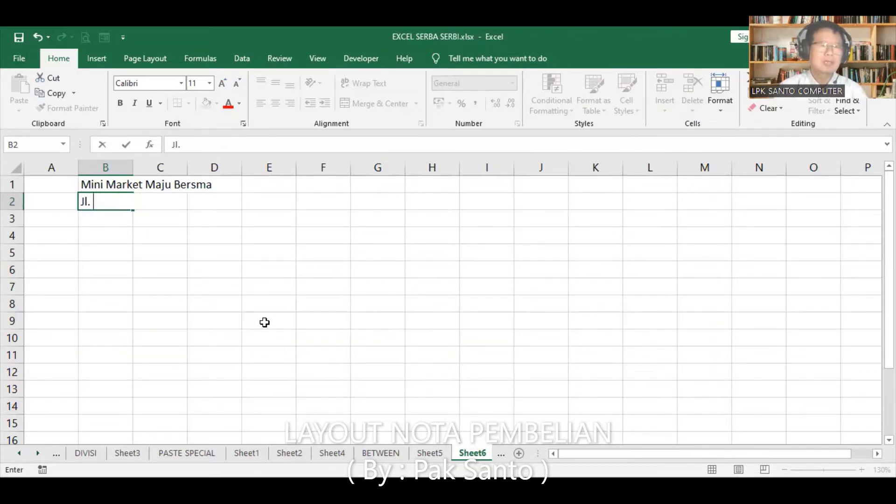
Step: Complete the store's street address in B2 and enter "Kota Raya" as the city line in B3
type("P")
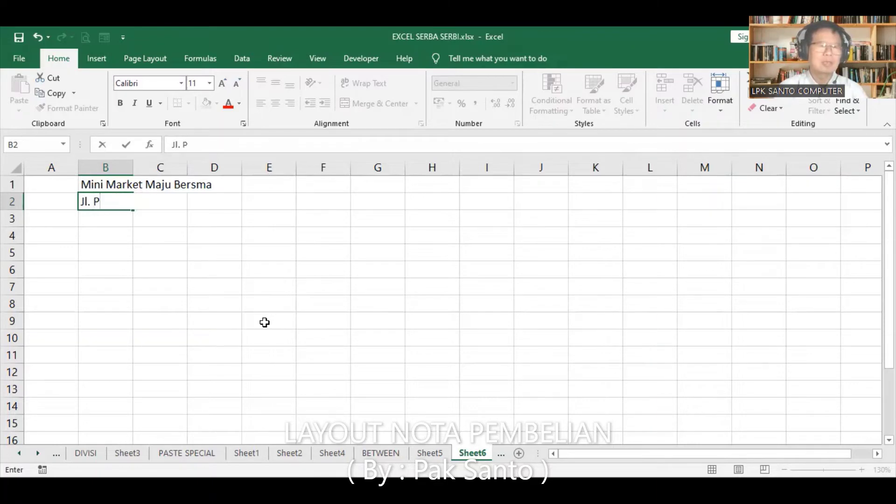
type("emuda")
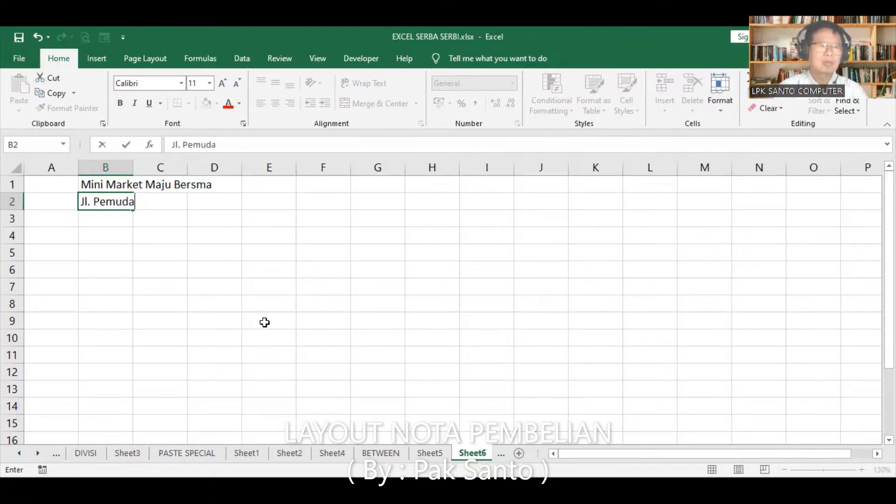
type(" Pemudi")
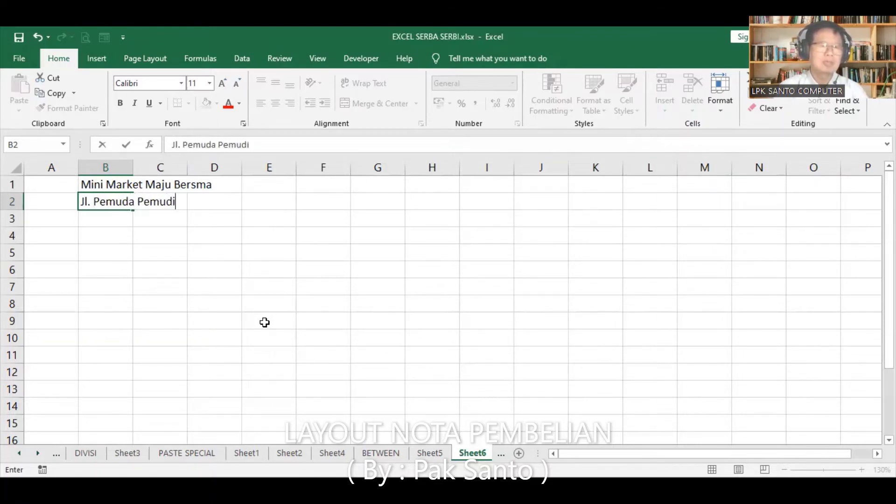
type(" No. 7")
key("Return")
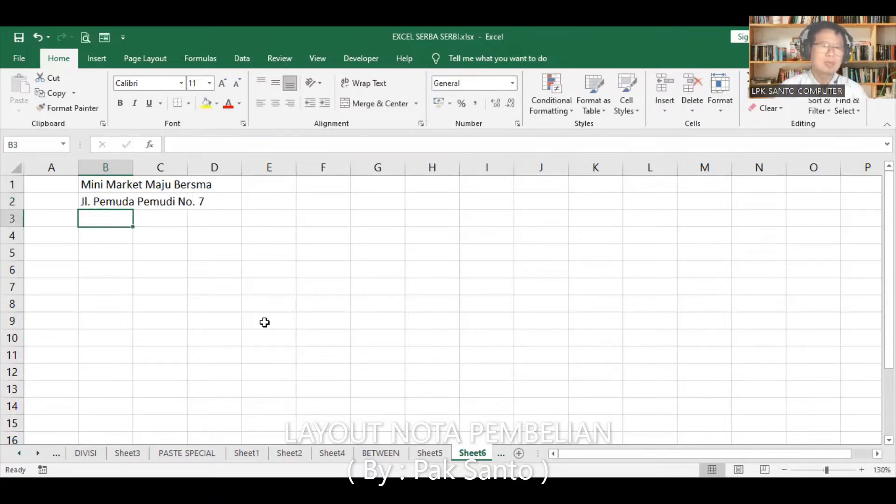
type("Kota")
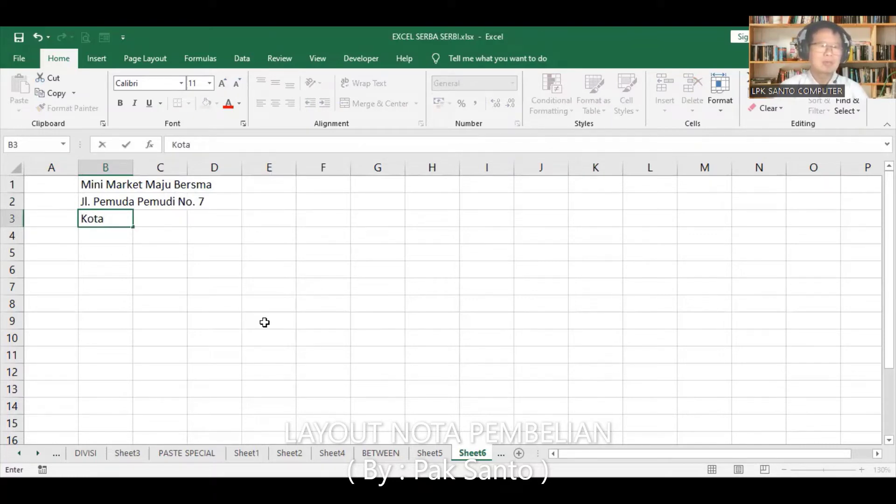
type(" Raya")
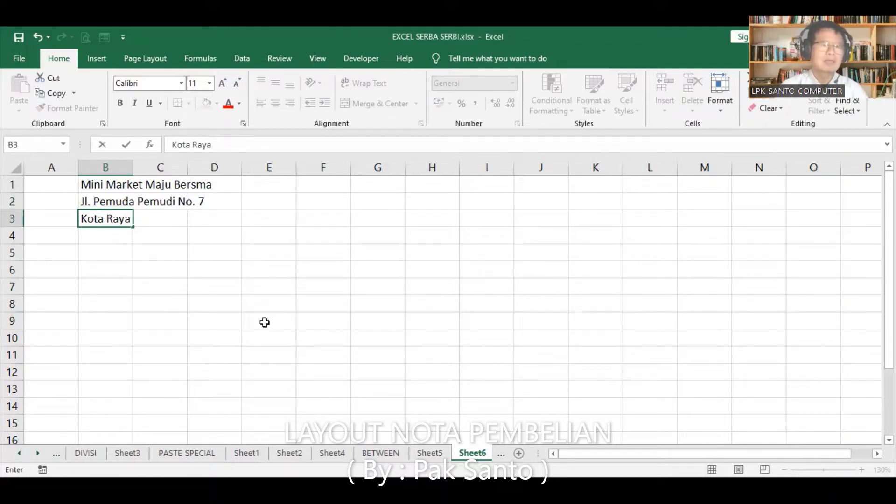
key("Return")
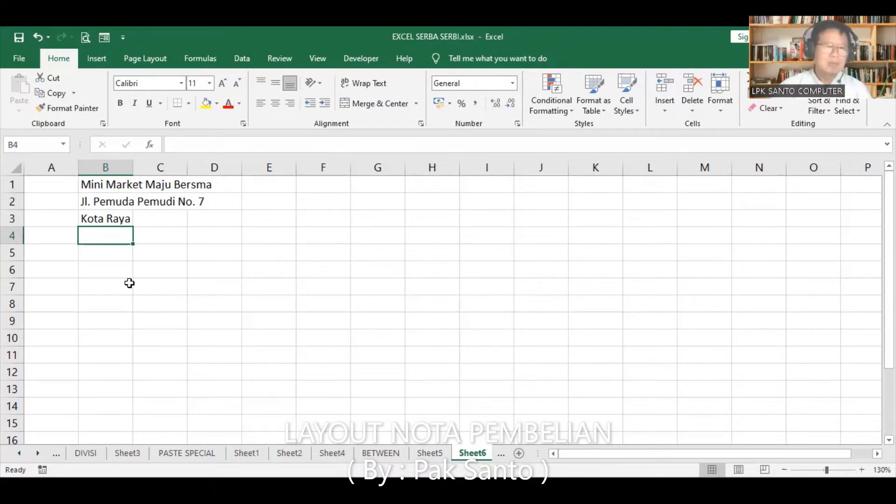
Step: Leave row 4 blank and enter the column heading "Kode / Barcode" in B5
left_click(108, 255)
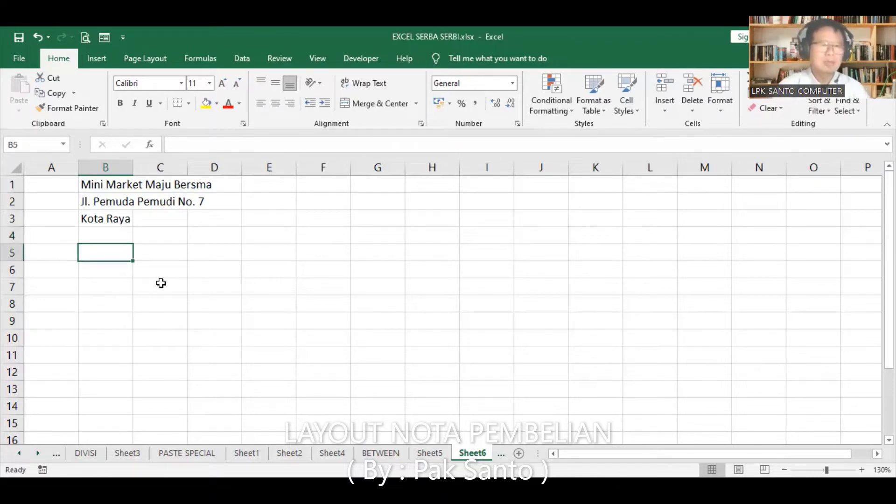
type("Kode")
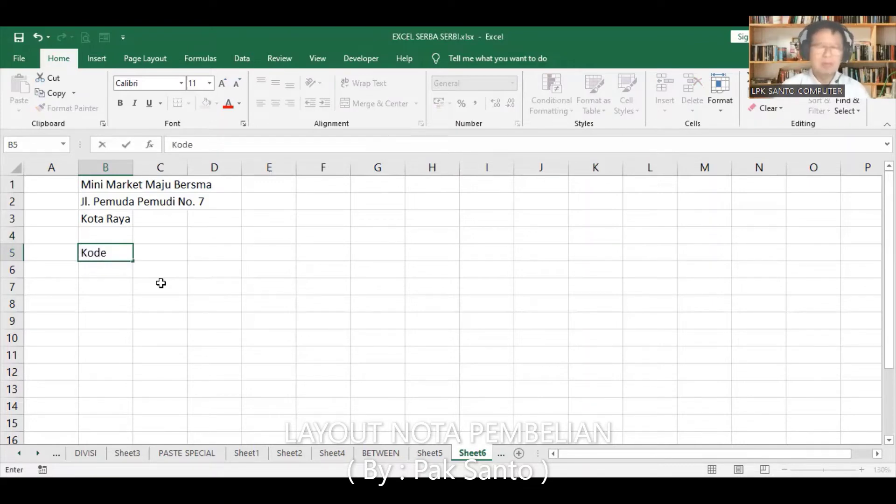
key("Tab")
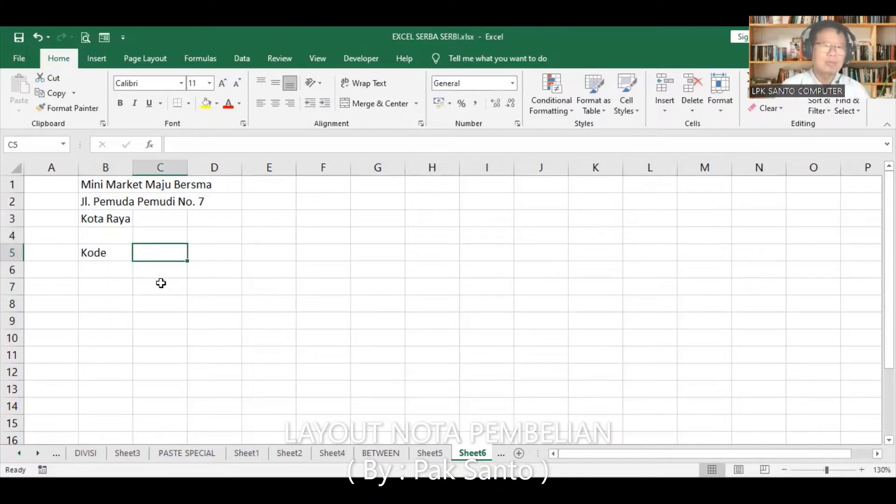
key("Left")
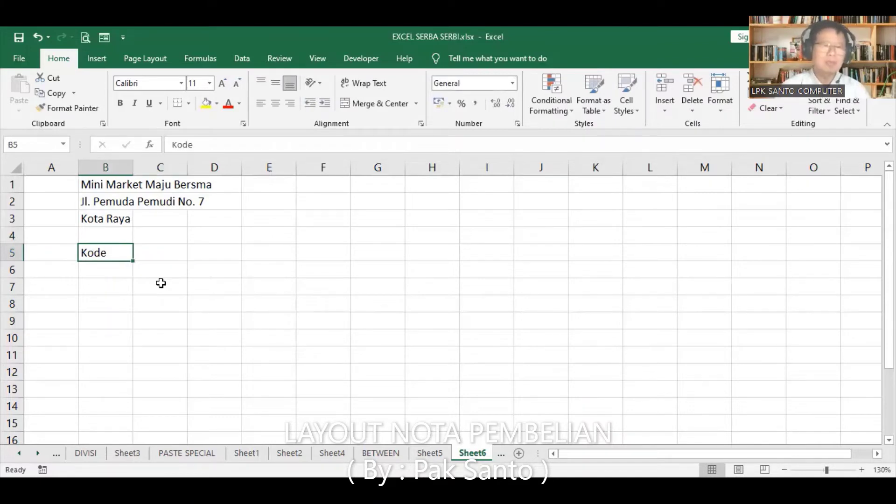
key("F2")
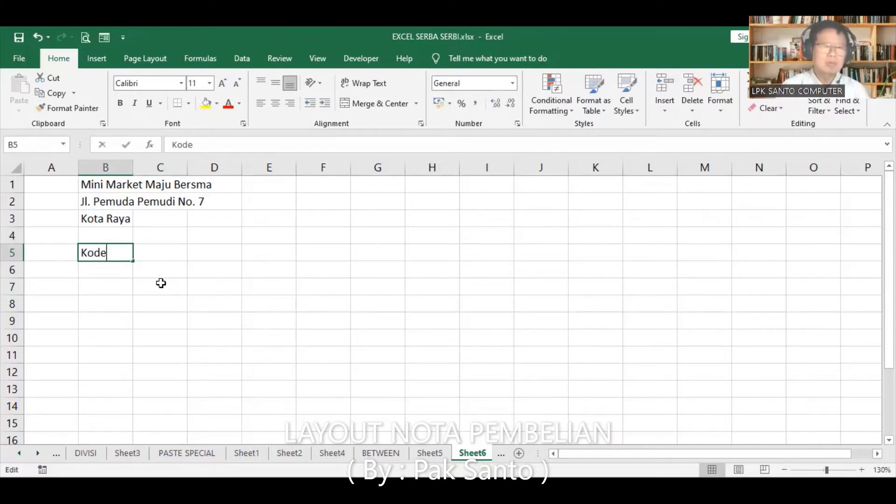
type("/ Barcode")
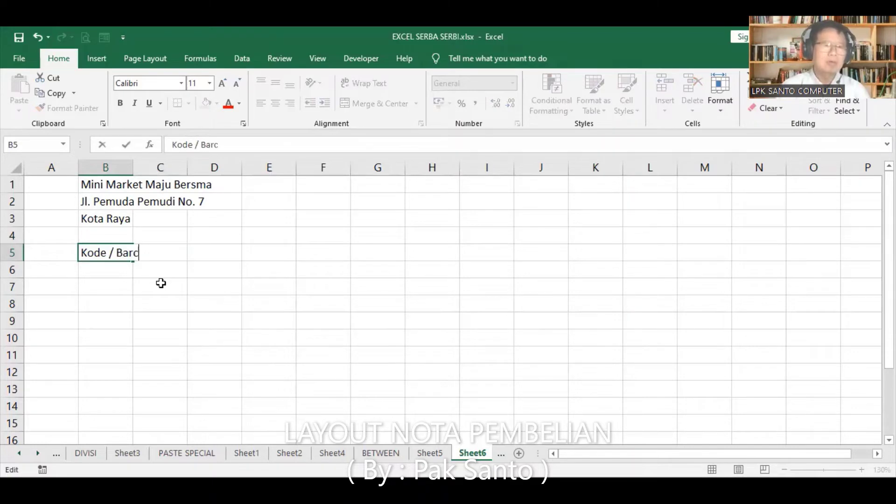
key("Return")
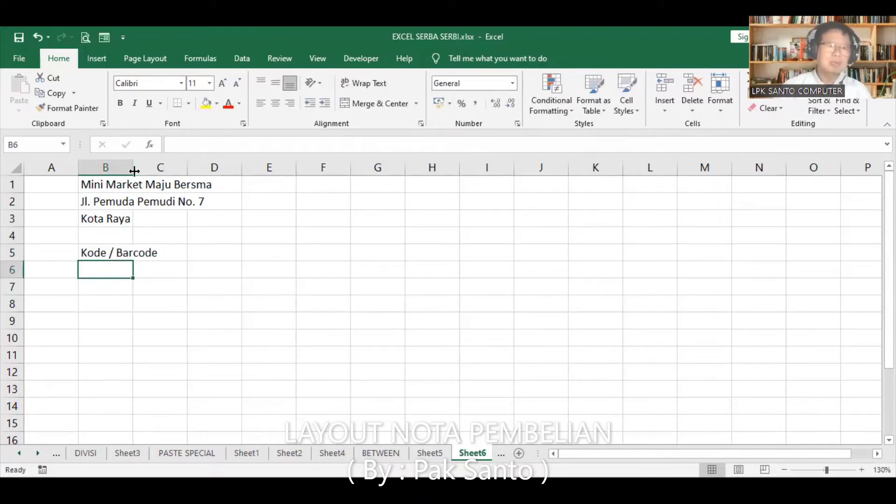
Step: Add the column headings "Nama Barang" in C5 and "Harga Satuan" in D5
left_click(185, 256)
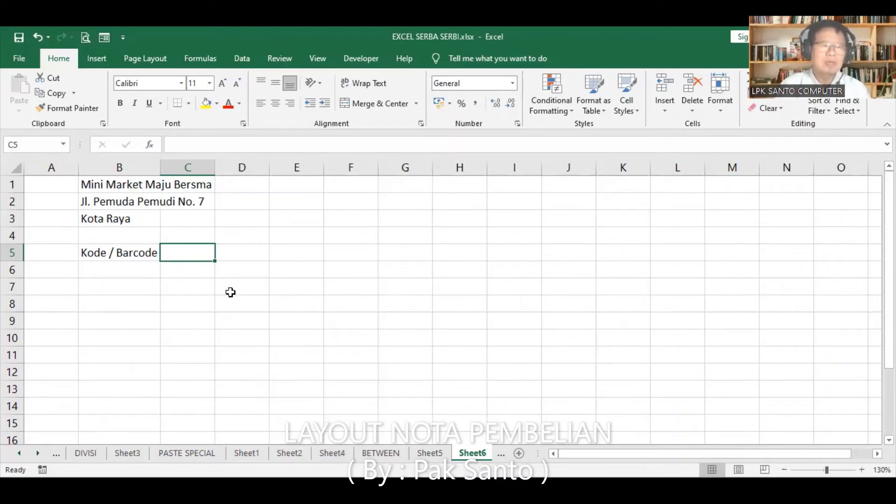
type("Nama Ba")
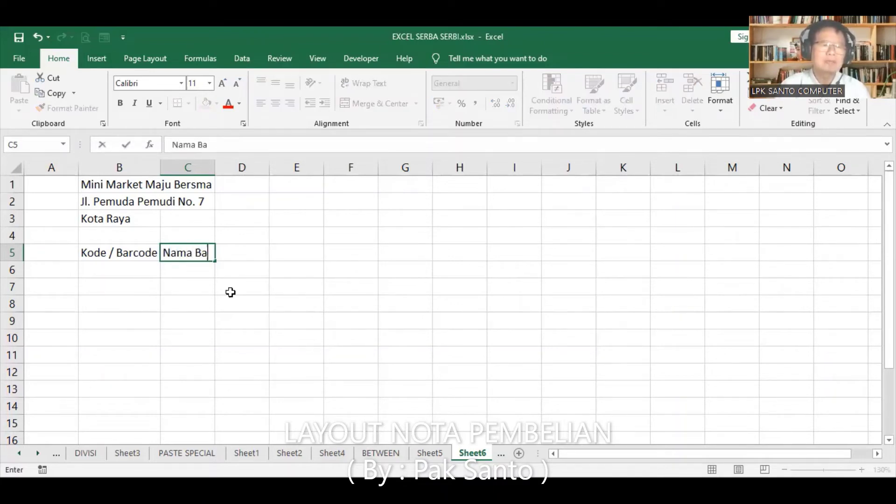
type("rang")
key("Tab")
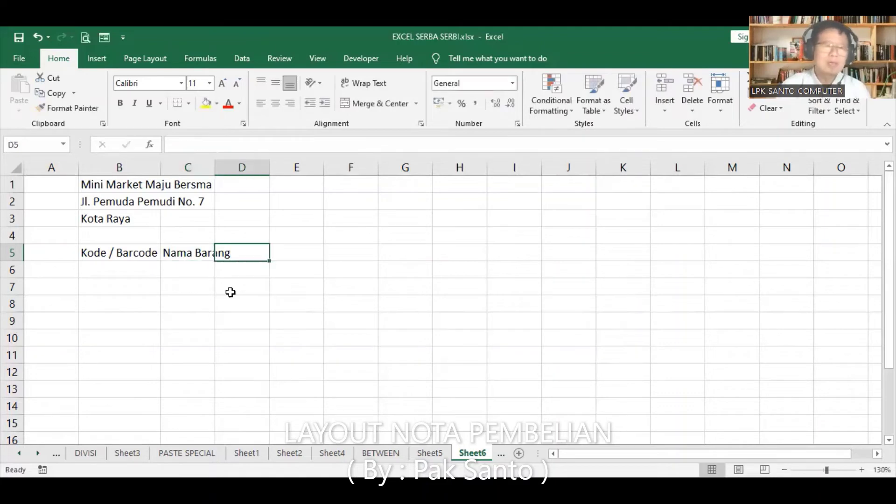
type("Har")
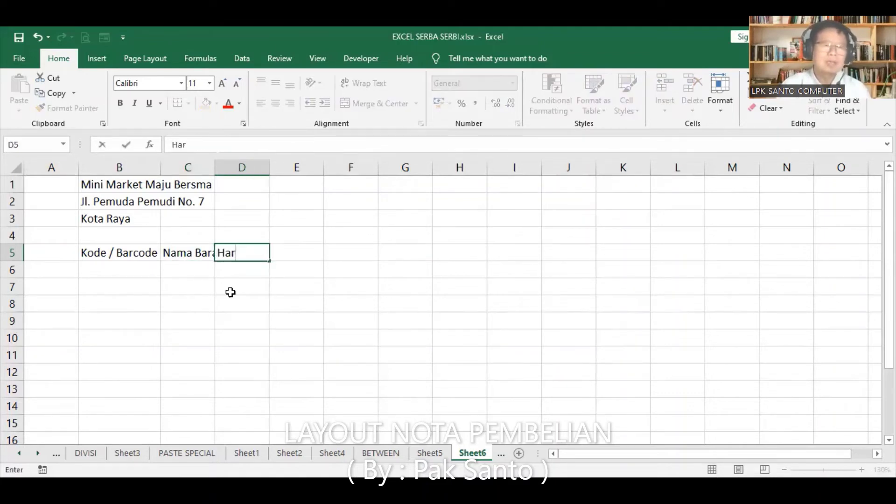
type("ga Satuan")
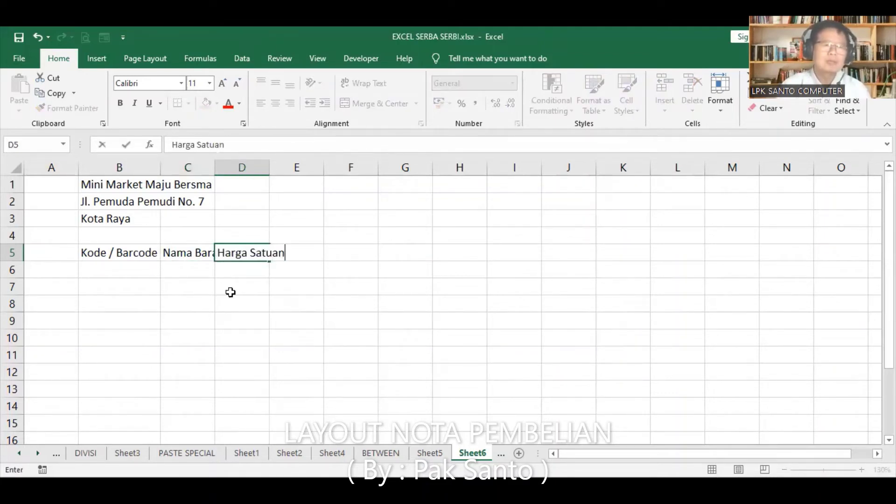
key("Tab")
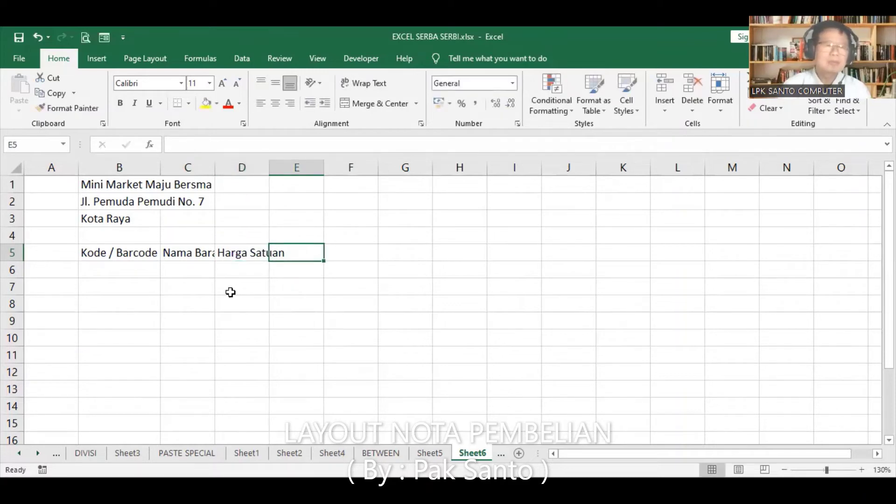
Step: Add the column headings "Jumlah Beli" in E5 and "Total Harga" in F5
type("Ju")
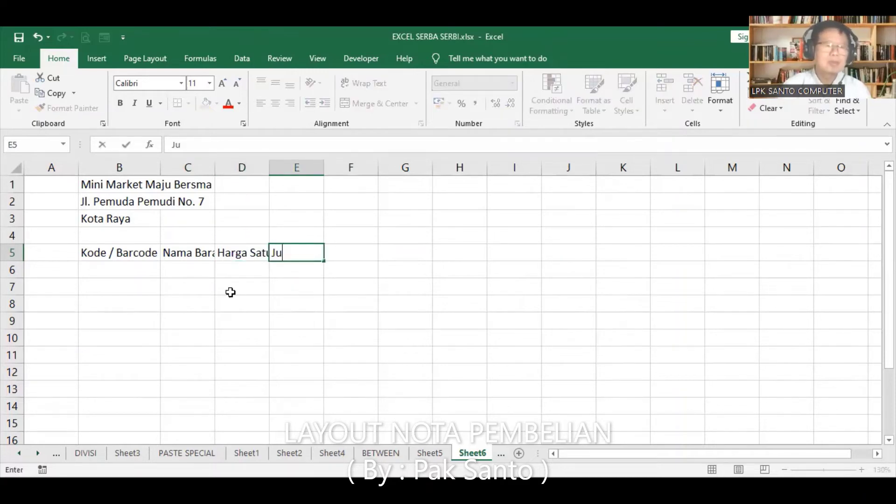
type("mlah Beli")
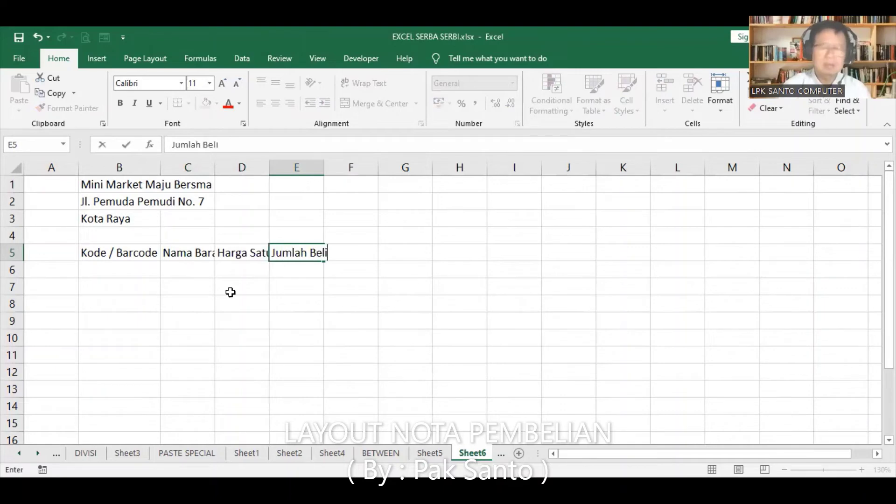
key("Tab")
type("To")
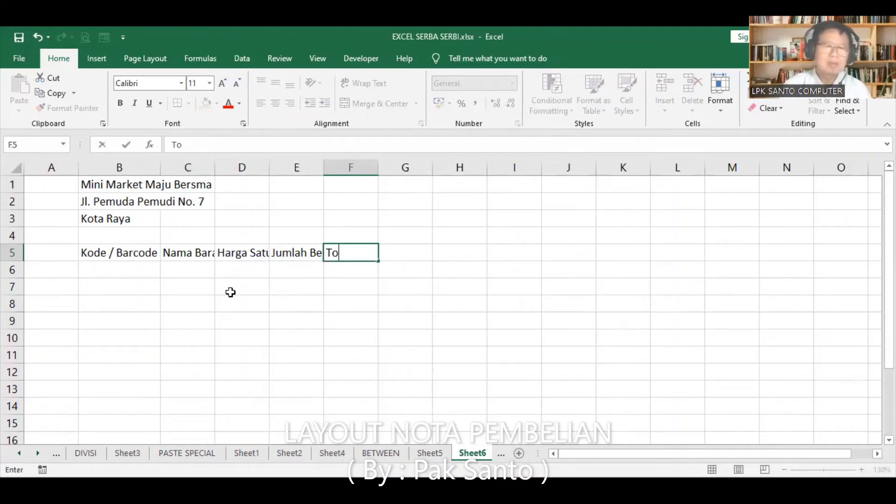
type("tal Harga")
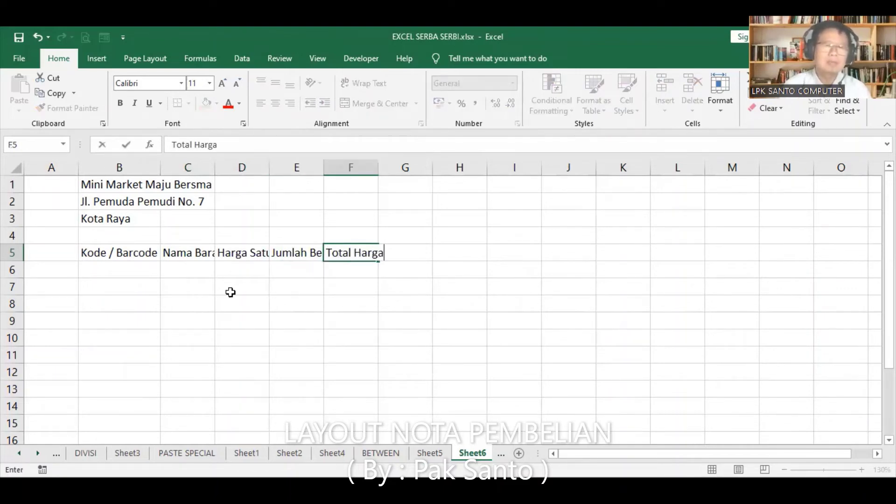
key("Return")
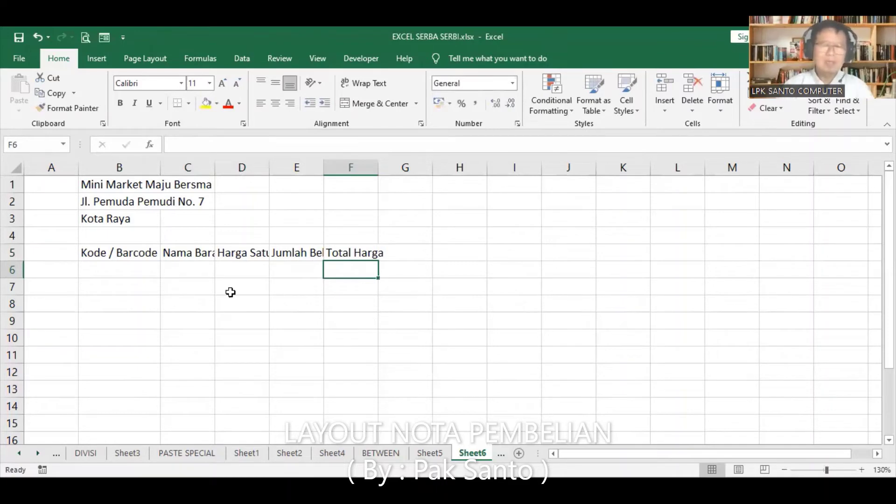
Step: Wrap the text of the "Nama Barang" heading in C5
left_click(195, 252)
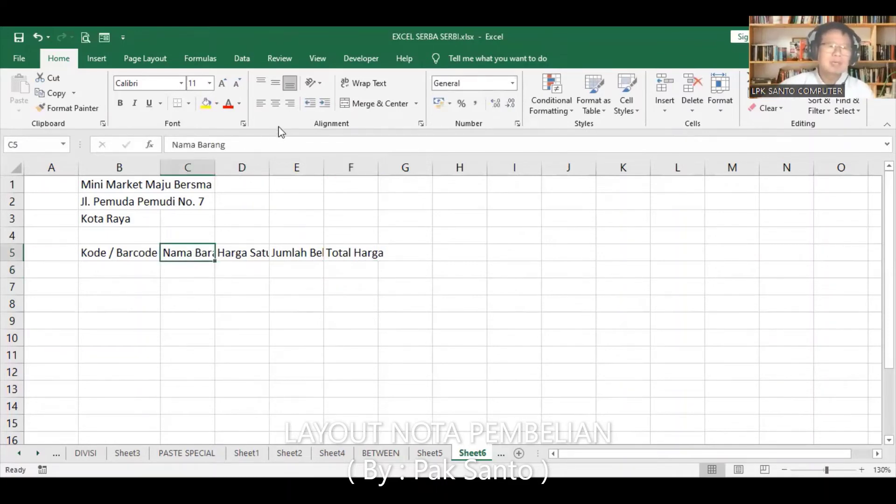
left_click(367, 85)
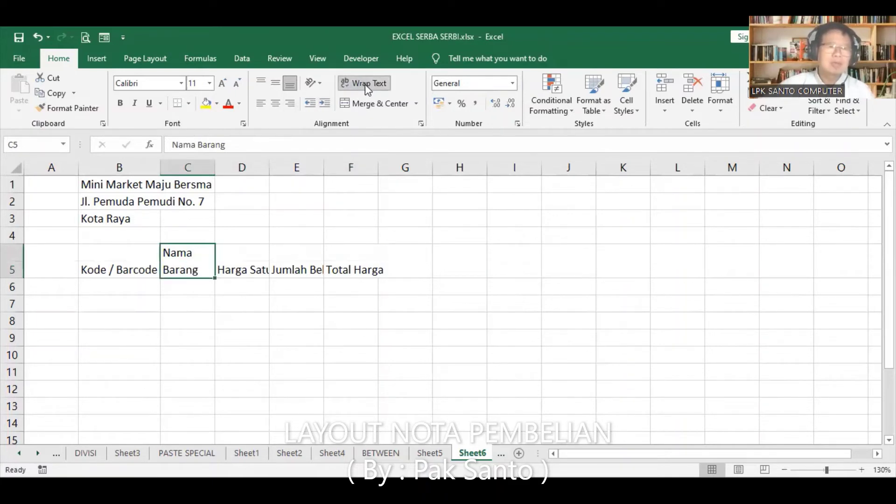
Step: Center the "Nama Barang" heading in C5 horizontally and vertically, and copy its format to the "Harga Satuan" heading in D5
left_click(274, 102)
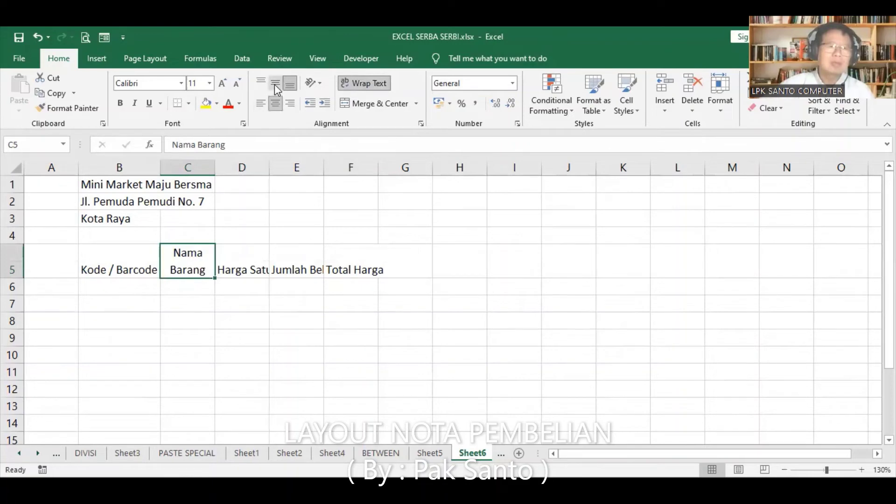
left_click(275, 85)
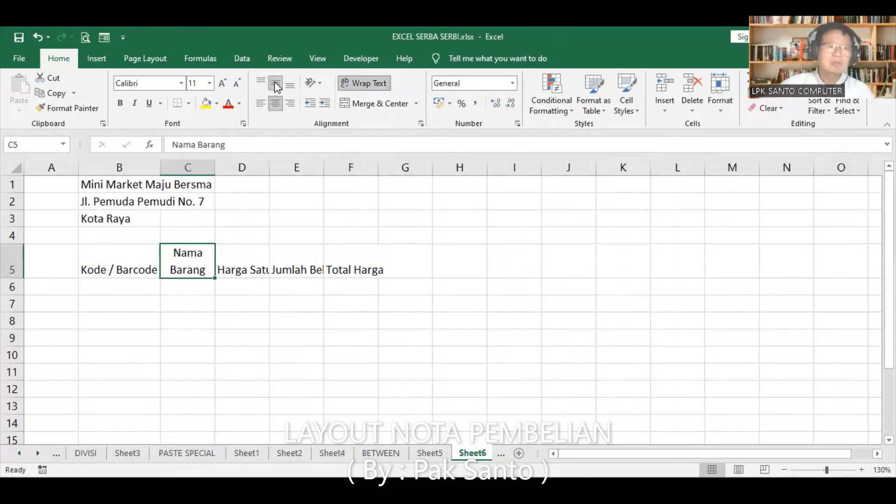
left_click(71, 109)
left_click(239, 264)
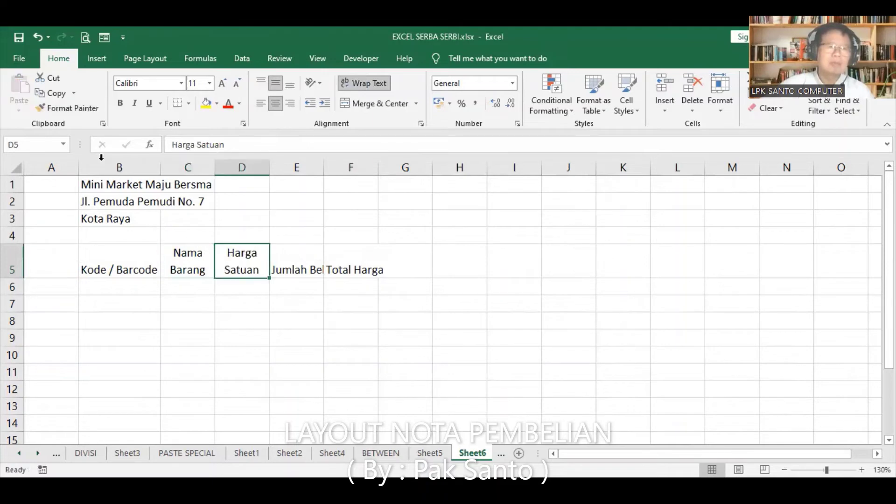
Step: Copy the "Harga Satuan" heading's format to E5, F5 and B5, and narrow column B so "Kode / Barcode" wraps onto two lines
left_click(70, 107)
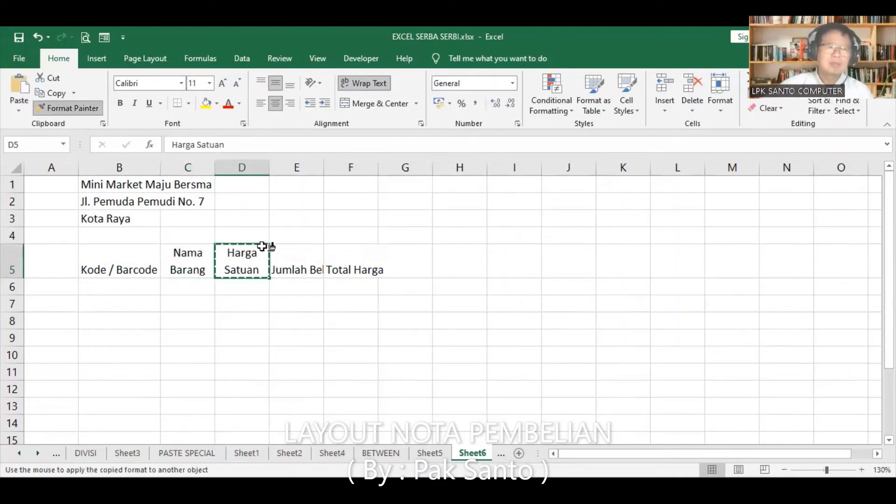
left_click(293, 264)
left_click(349, 265)
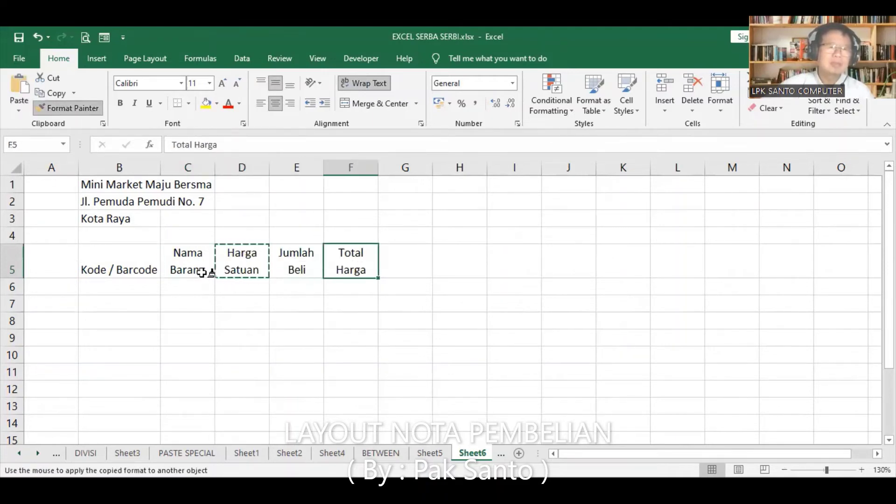
left_click(126, 262)
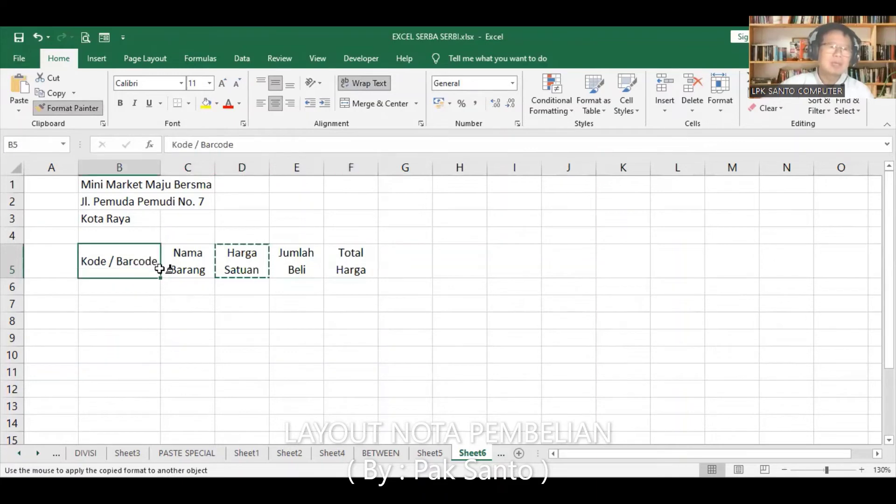
left_click(86, 113)
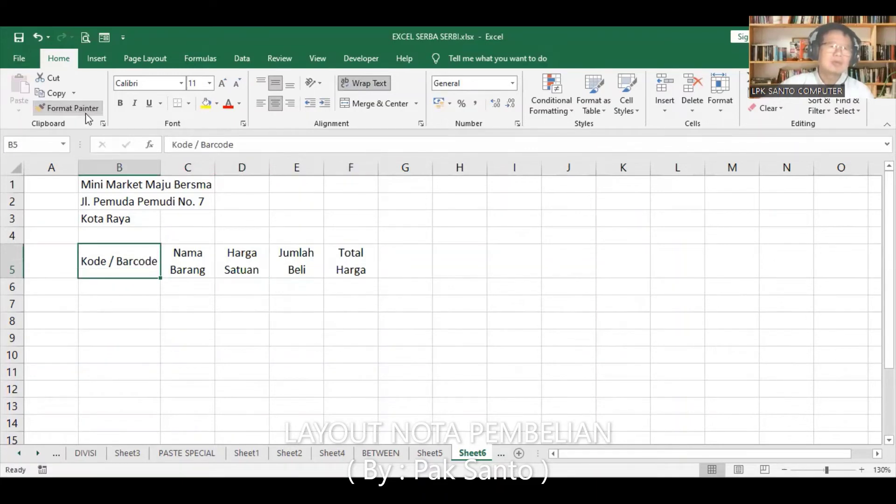
left_click_drag(161, 167, 136, 173)
Step: Apply all borders to the item table in columns B to F, from the row 5 headings down through row 15
left_click_drag(108, 265, 319, 267)
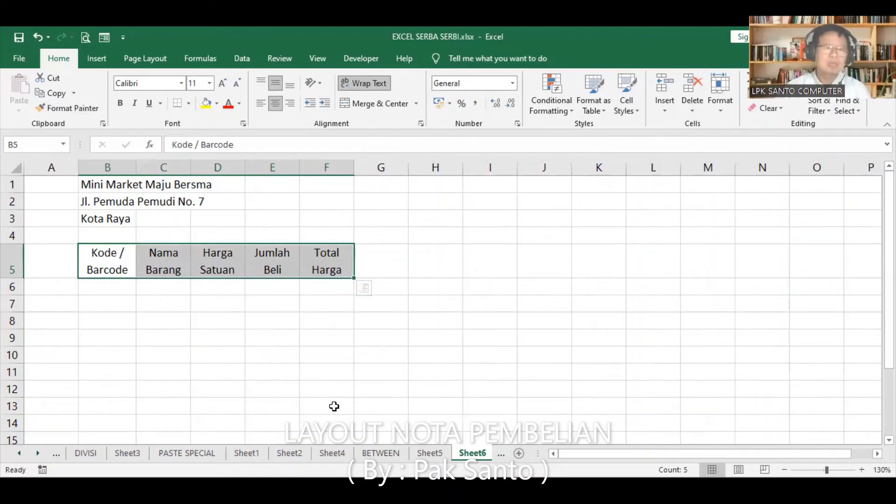
key("shift+Down")
key("shift+Down")
key("shift+Down")
key("shift+Down")
key("shift+Down")
key("shift+Down")
key("shift+Down")
key("shift+Down")
key("shift+Down")
key("shift+Down")
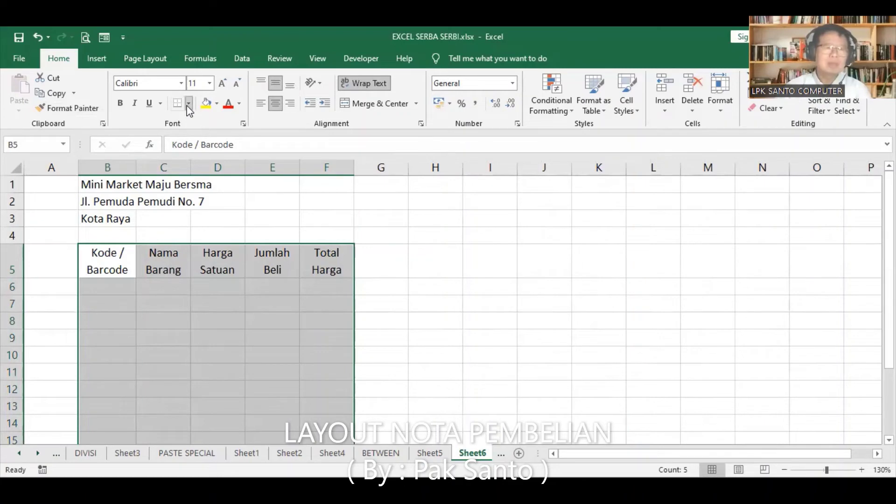
left_click(219, 218)
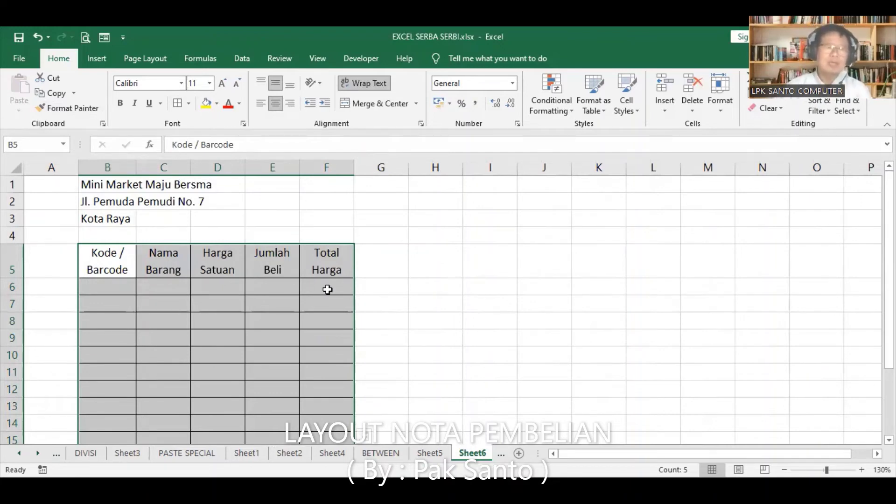
Step: Merge and center the store name across B1:F1, and copy that format to the street line in row 2 and "Kota Raya" in row 3
left_click_drag(96, 184, 320, 194)
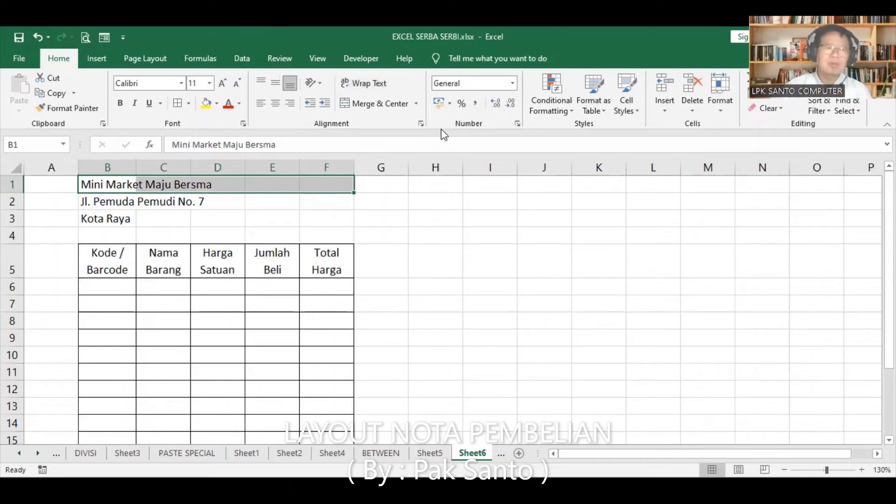
left_click(380, 104)
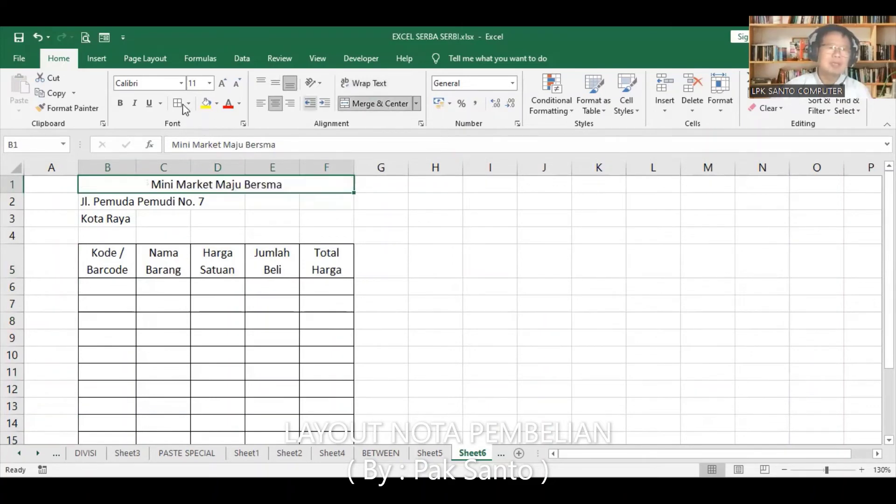
left_click(85, 109)
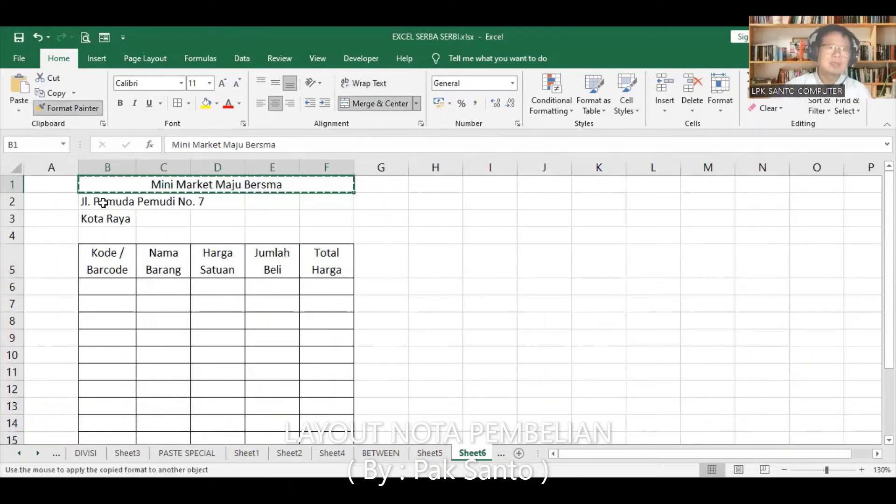
left_click(111, 204)
left_click(70, 109)
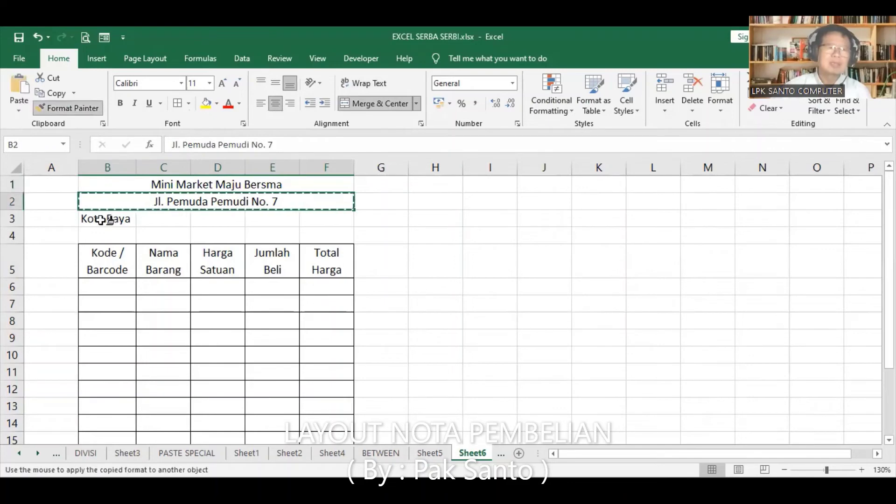
left_click(101, 219)
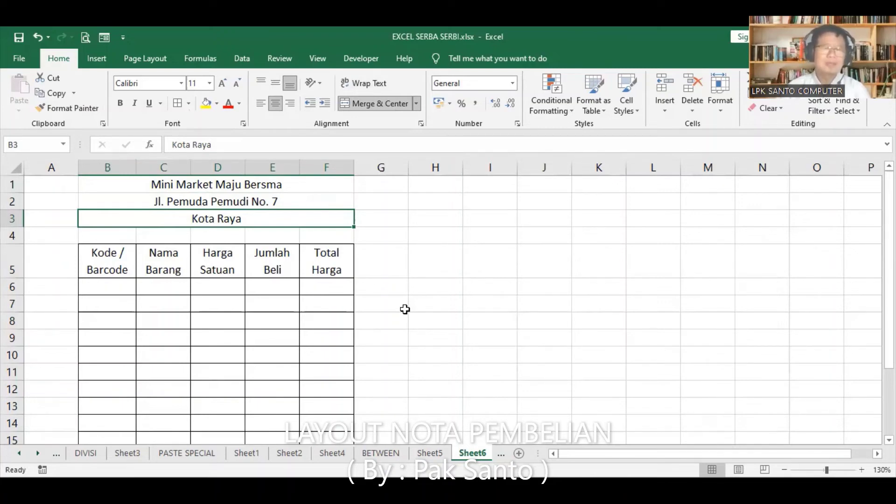
Step: Select B6, the first empty item cell below the "Kode / Barcode" heading
left_click(112, 289)
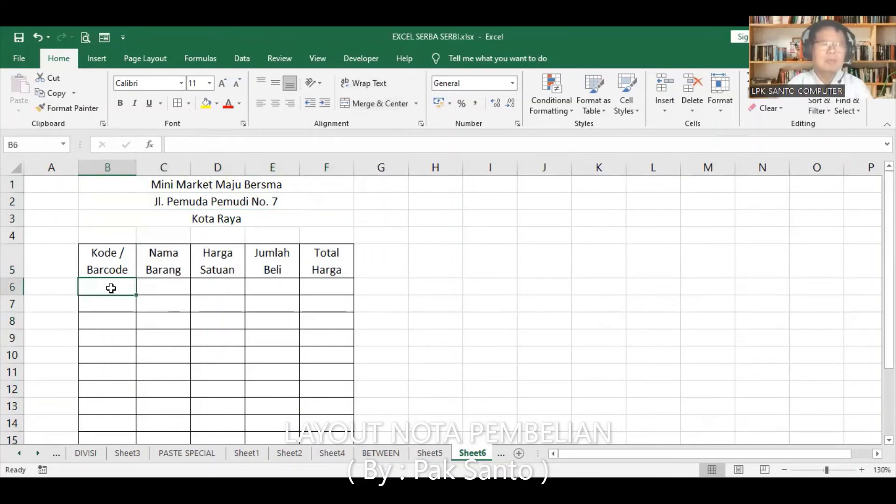